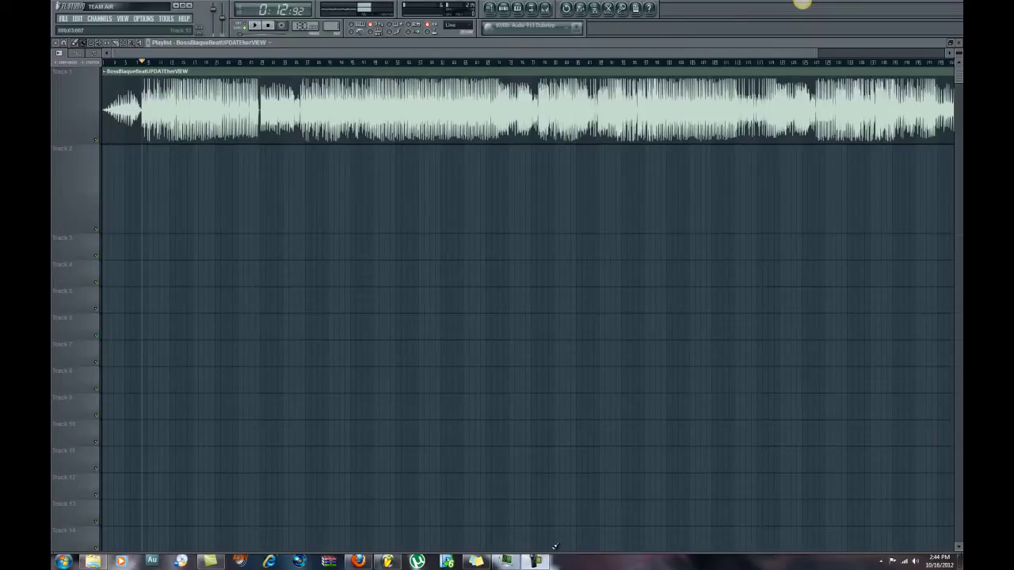
Show the mixer at Insert 21 over the playlist with F9
key(F9)
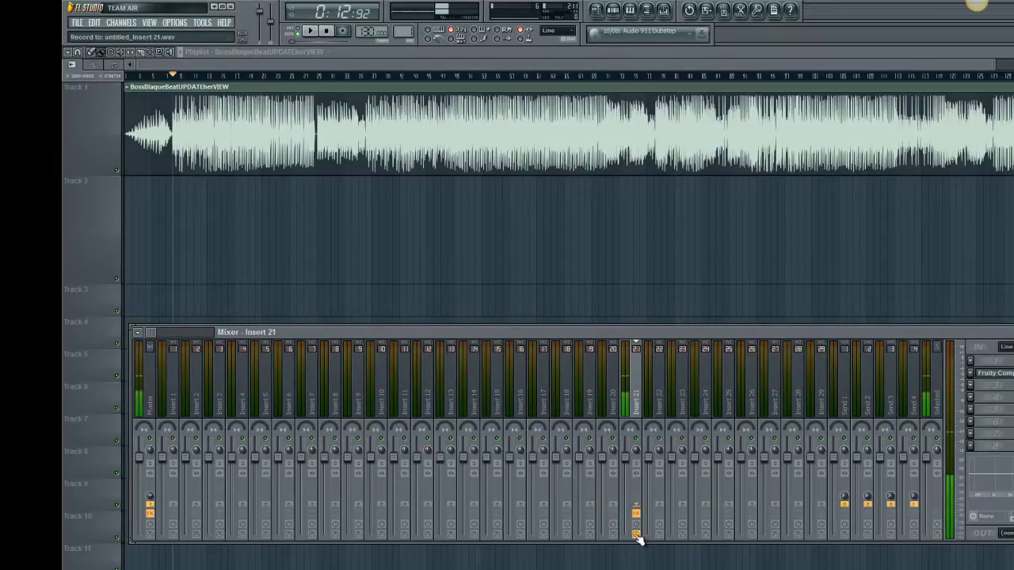
Move the mixer window so the Master strip and every insert sit below the top playlist tracks
drag(632, 430, 499, 248)
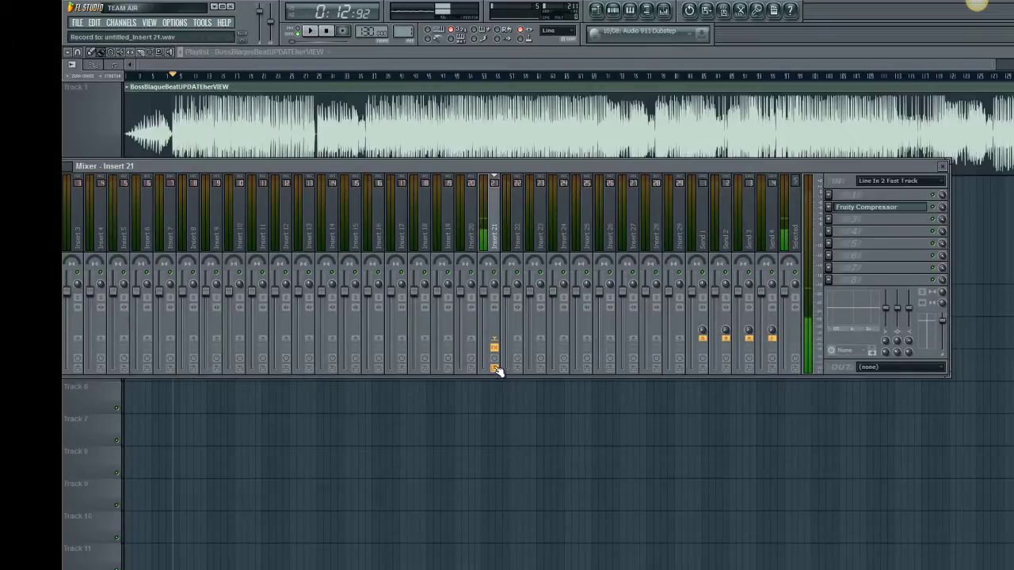
drag(496, 167, 621, 310)
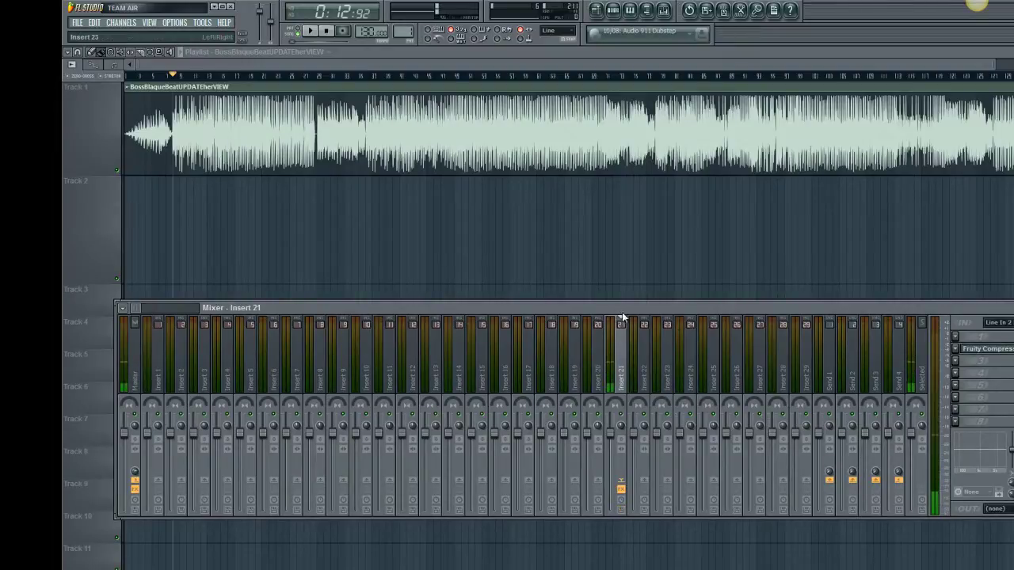
Arm Insert 21 for disk recording, saving its take as untitled_Insert 21 in Desktop > Test
click(619, 510)
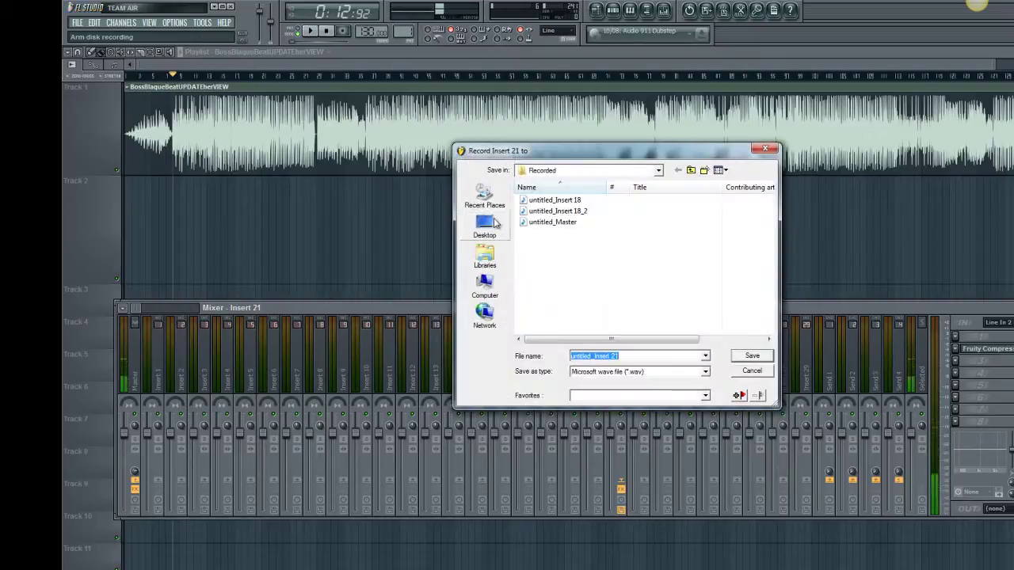
click(491, 229)
drag(768, 201, 769, 305)
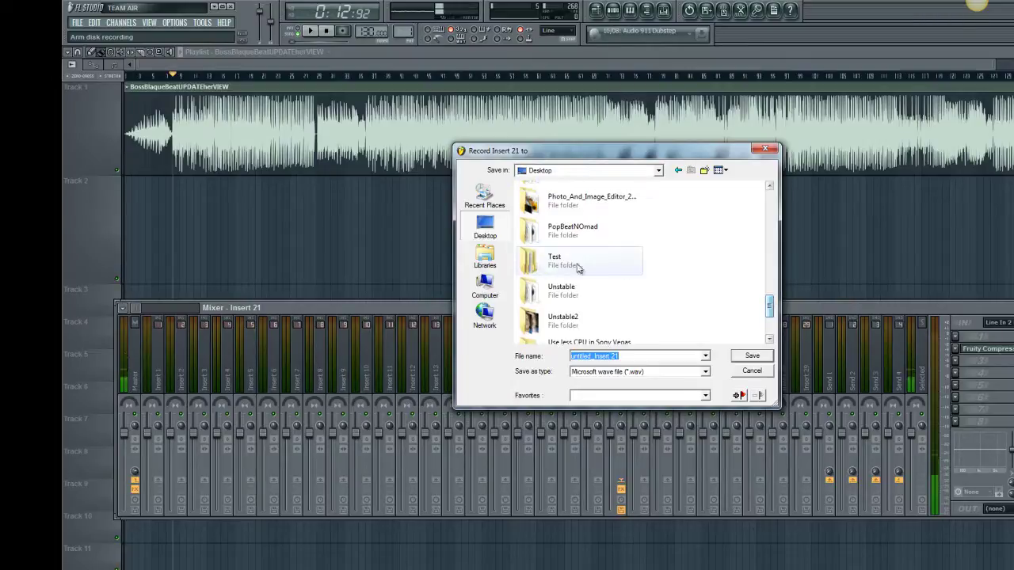
double_click(527, 267)
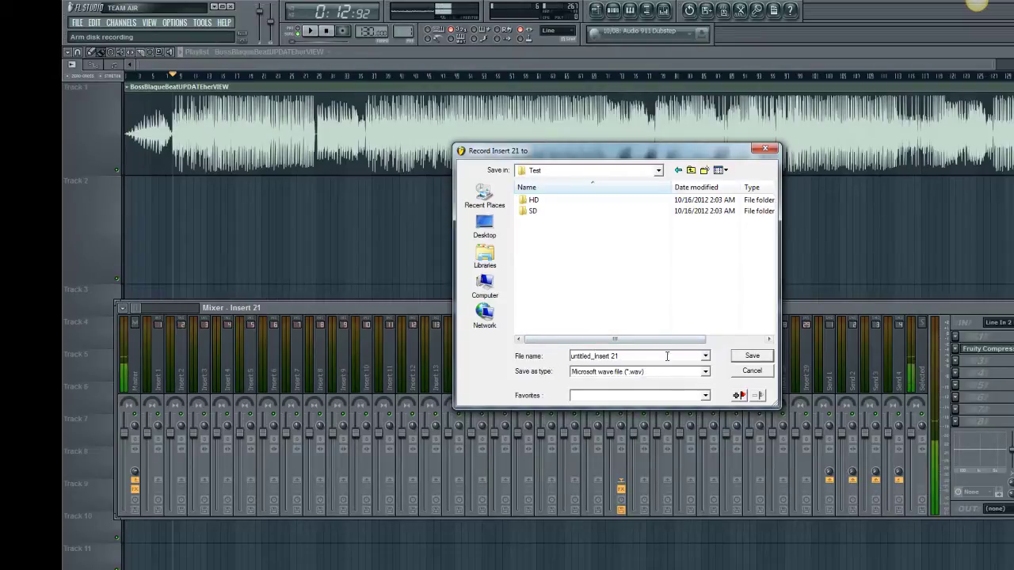
click(621, 356)
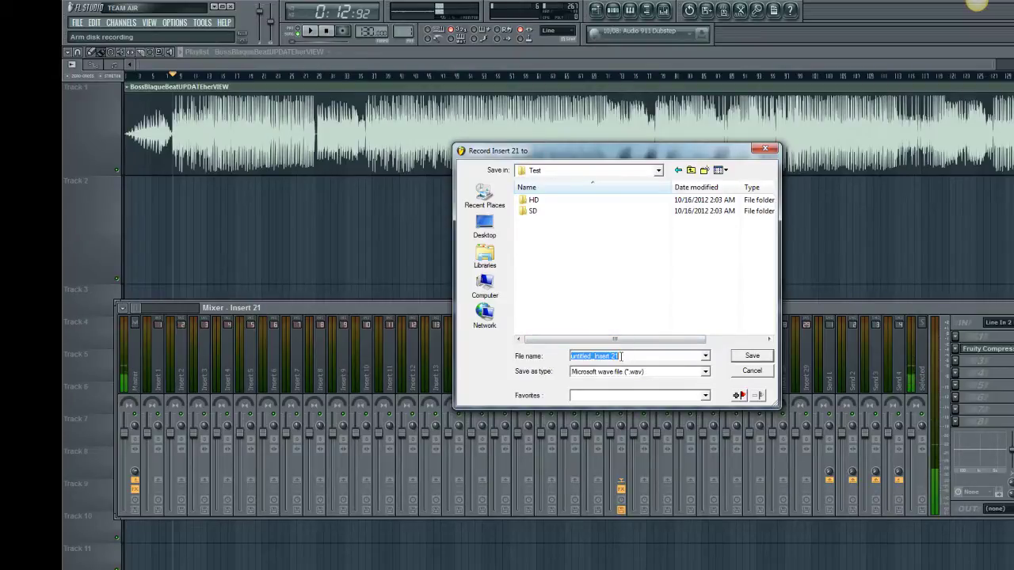
click(753, 357)
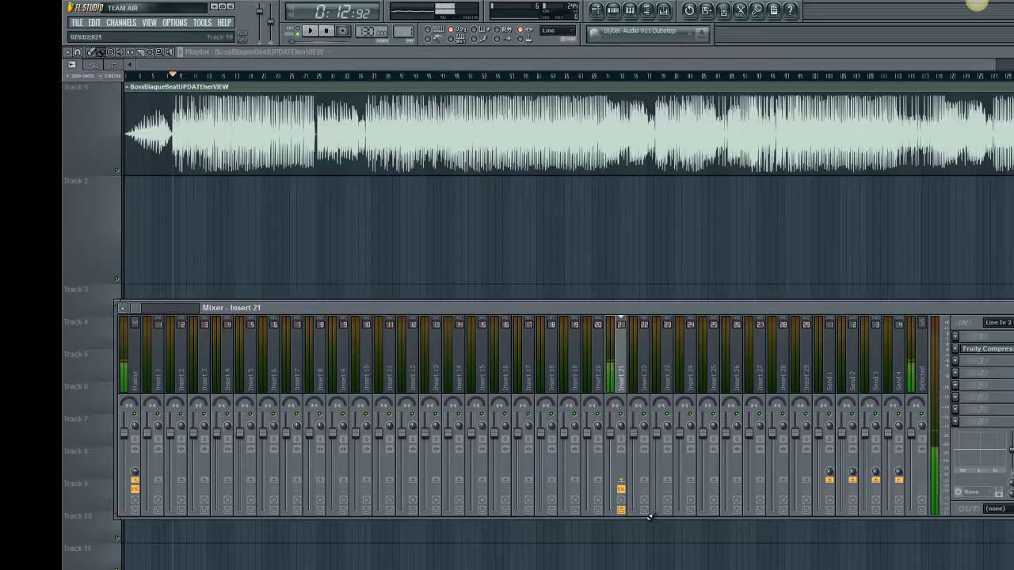
Turn on recording mode with the transport's Record button
click(343, 32)
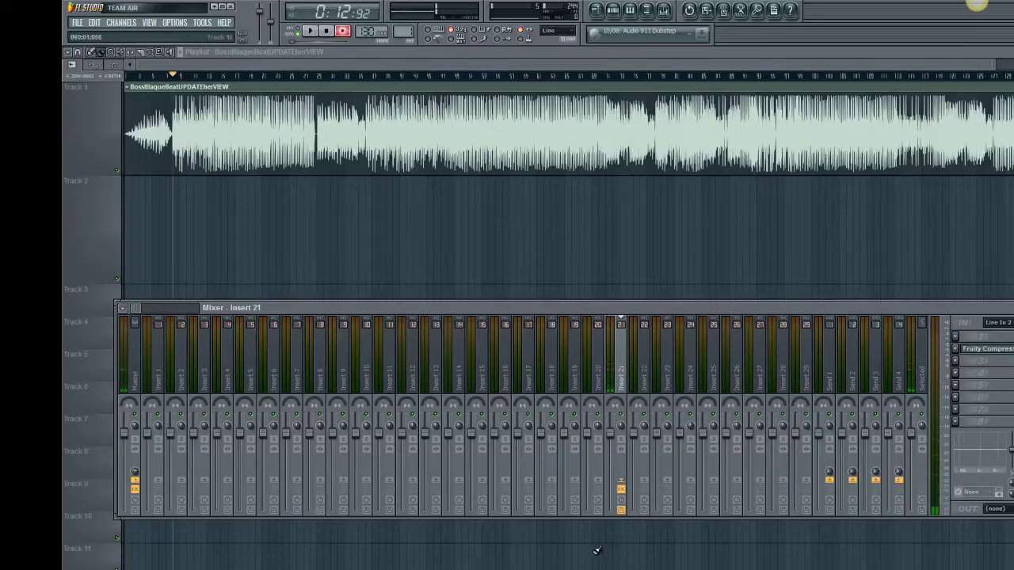
Move the mixer up beneath Track 1, then briefly play the song and stop it
drag(613, 308, 534, 299)
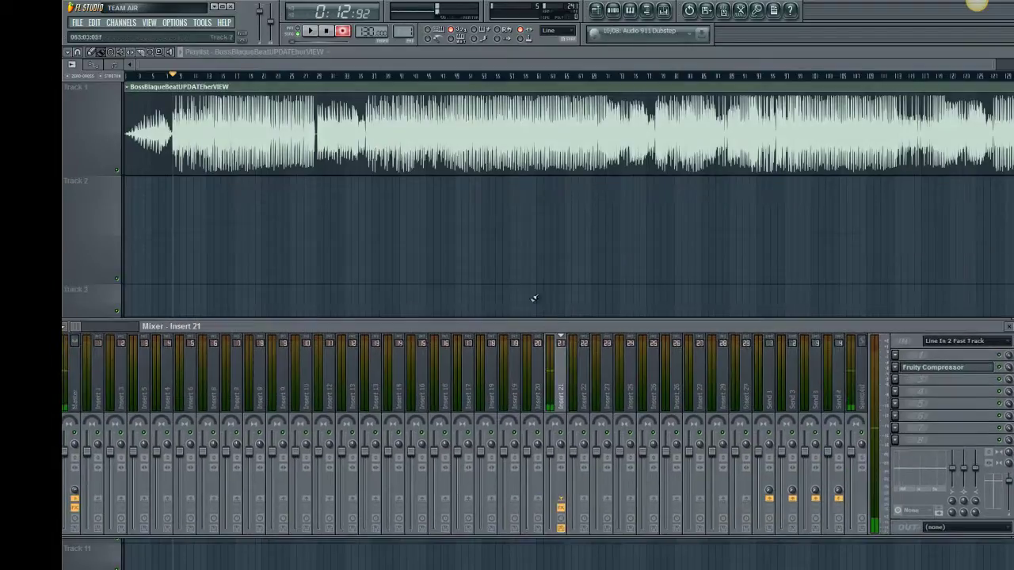
click(331, 31)
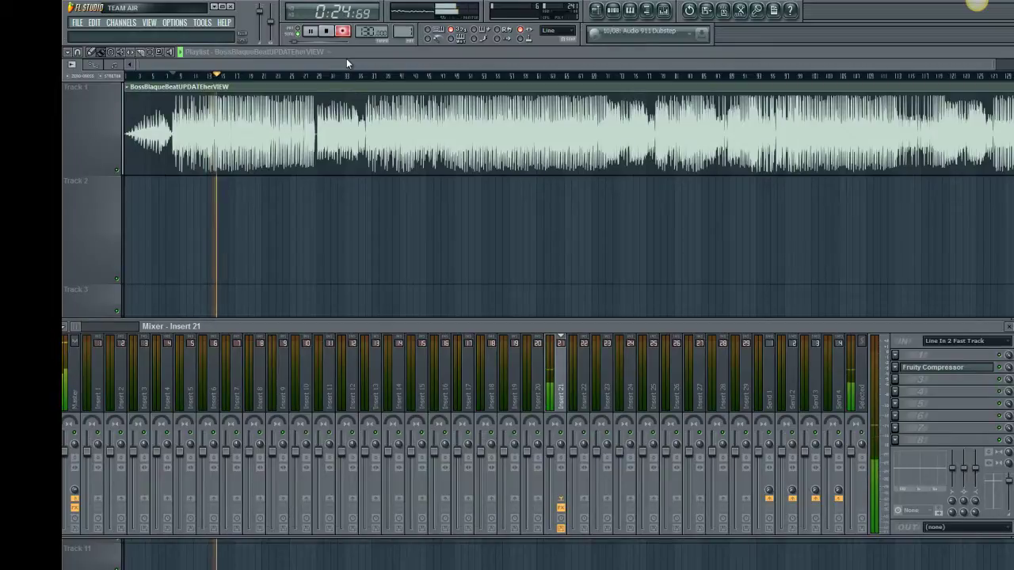
key(space)
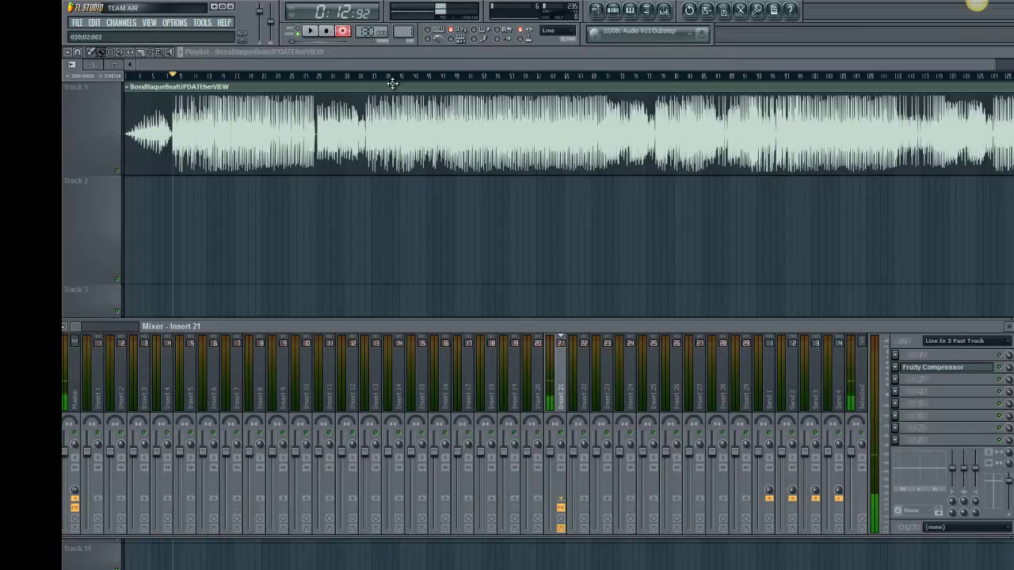
Check Audio in the Record button's recording filter and remove the stray clip on Track 2
right_click(344, 35)
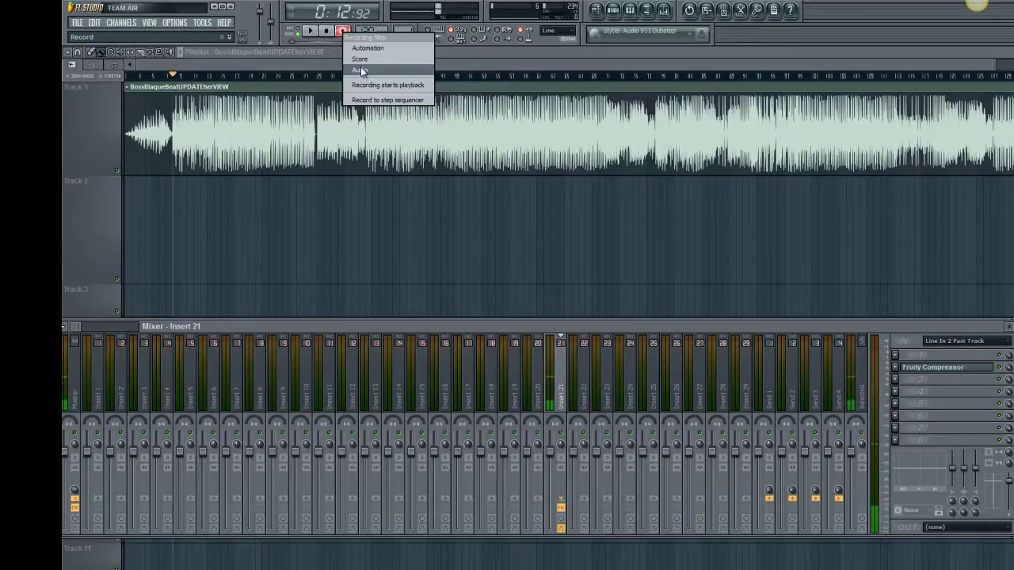
click(360, 71)
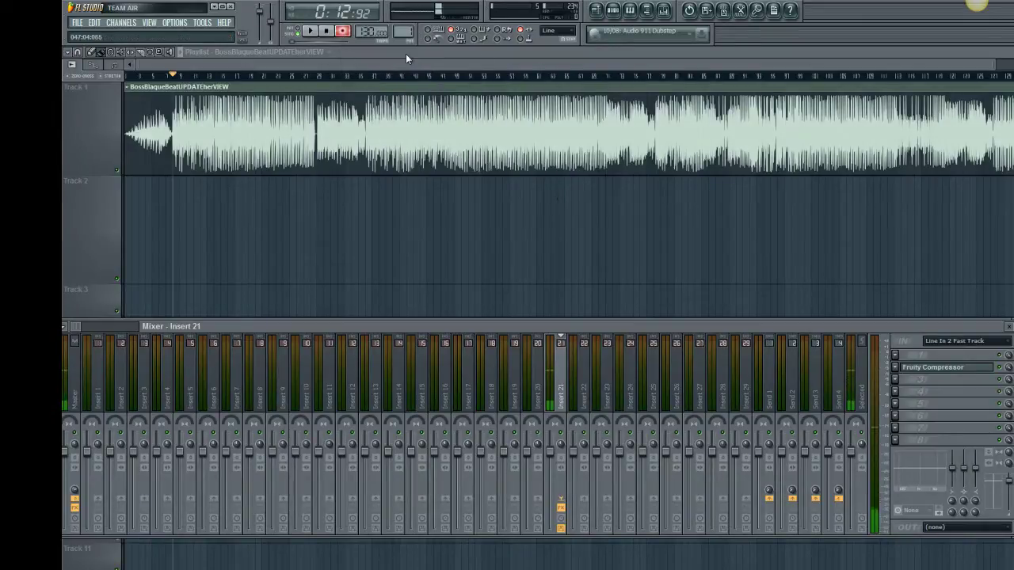
right_click(342, 31)
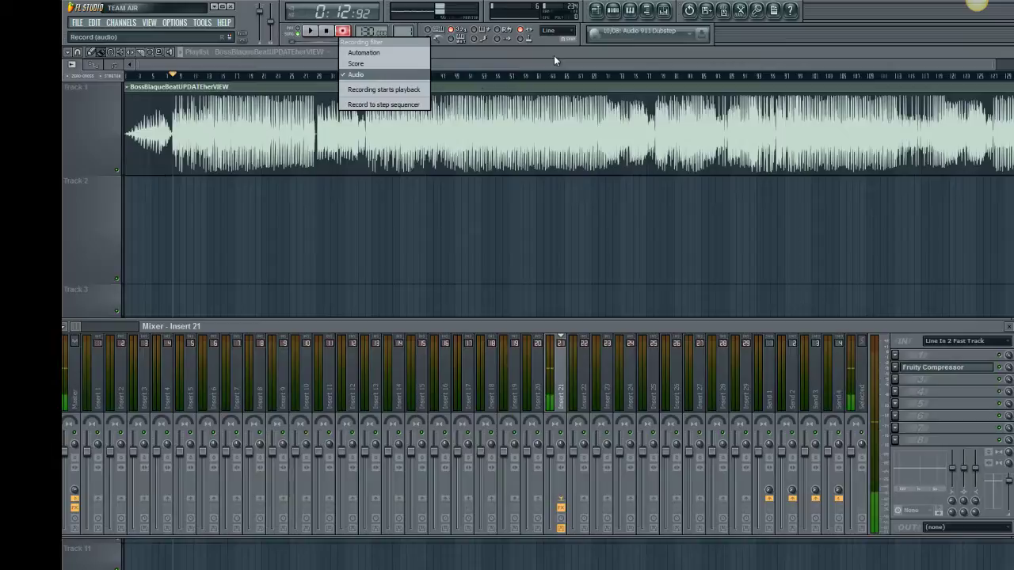
click(615, 204)
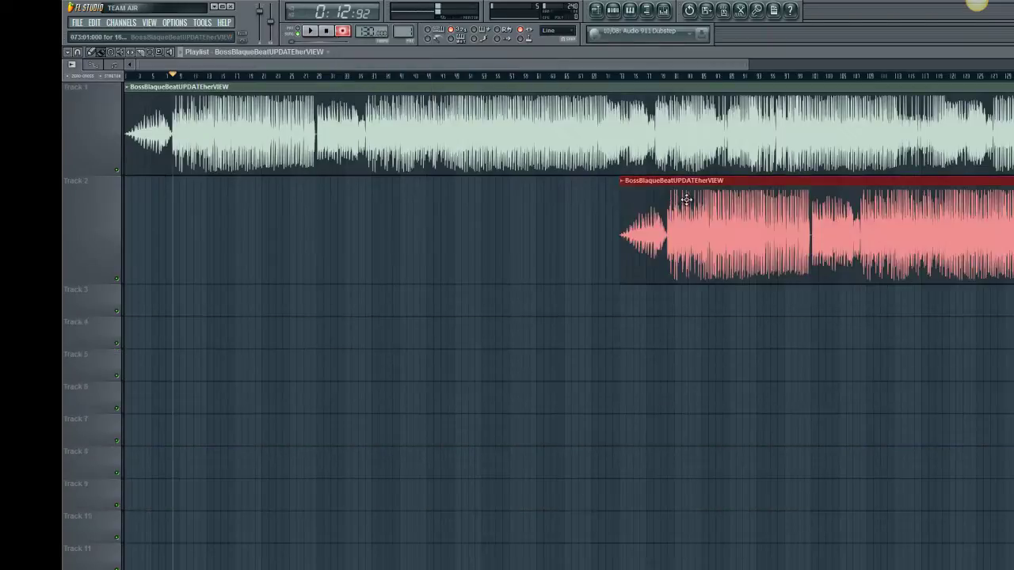
right_click(717, 203)
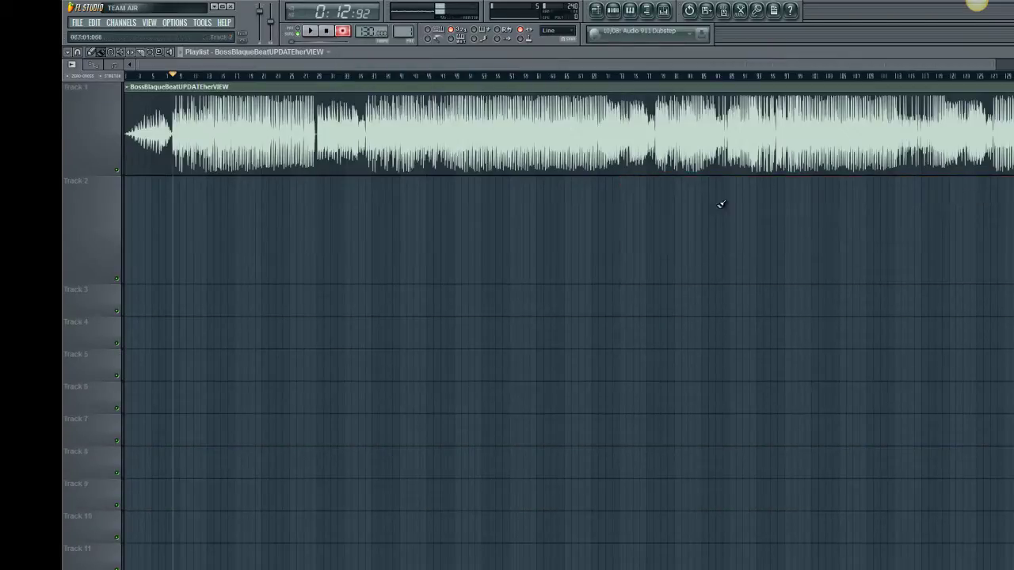
Confirm Audio in the recording filter, clear Track 3's stray clip, and record a short take onto Track 2
click(343, 32)
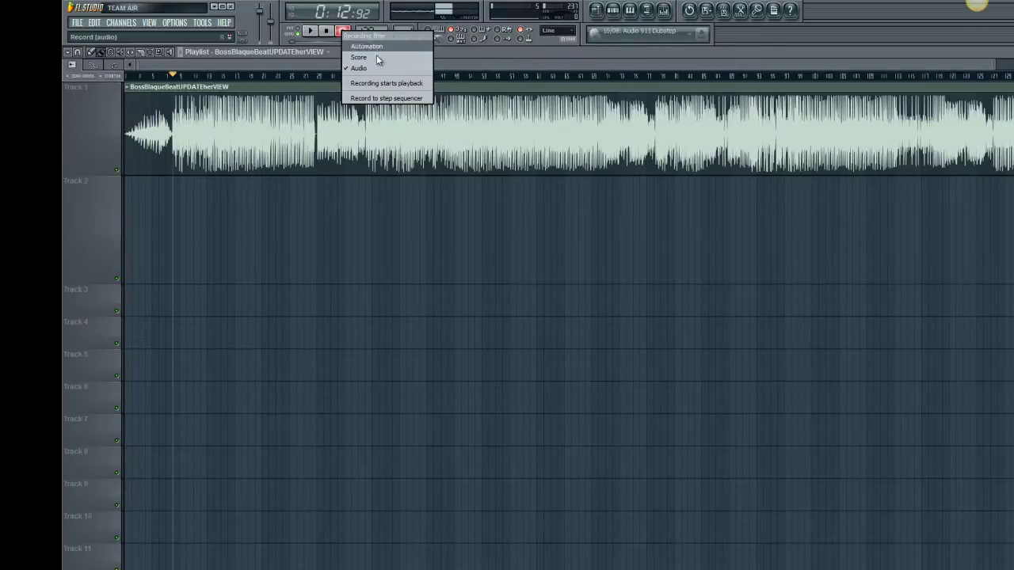
click(561, 50)
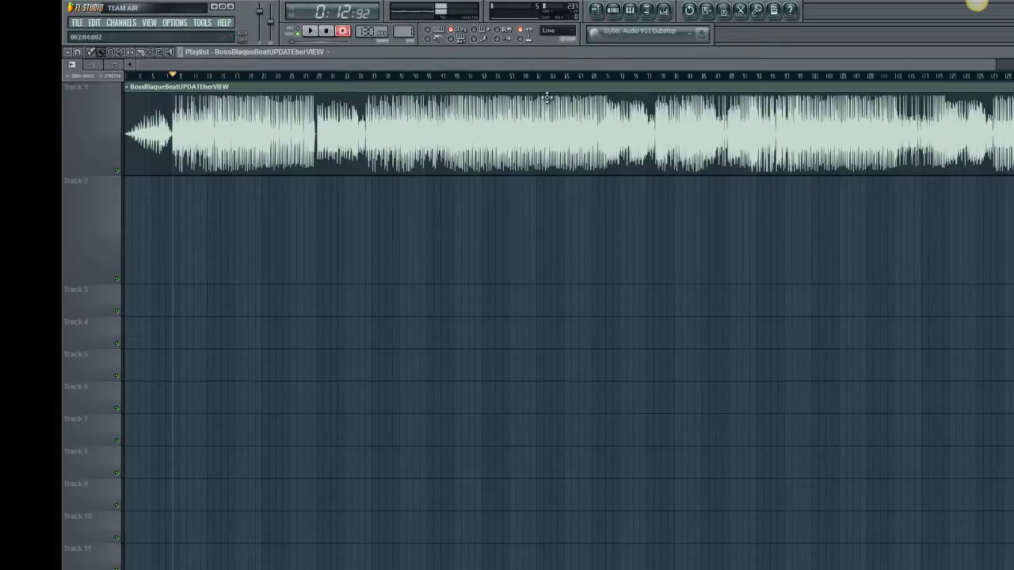
click(310, 295)
right_click(352, 293)
click(311, 32)
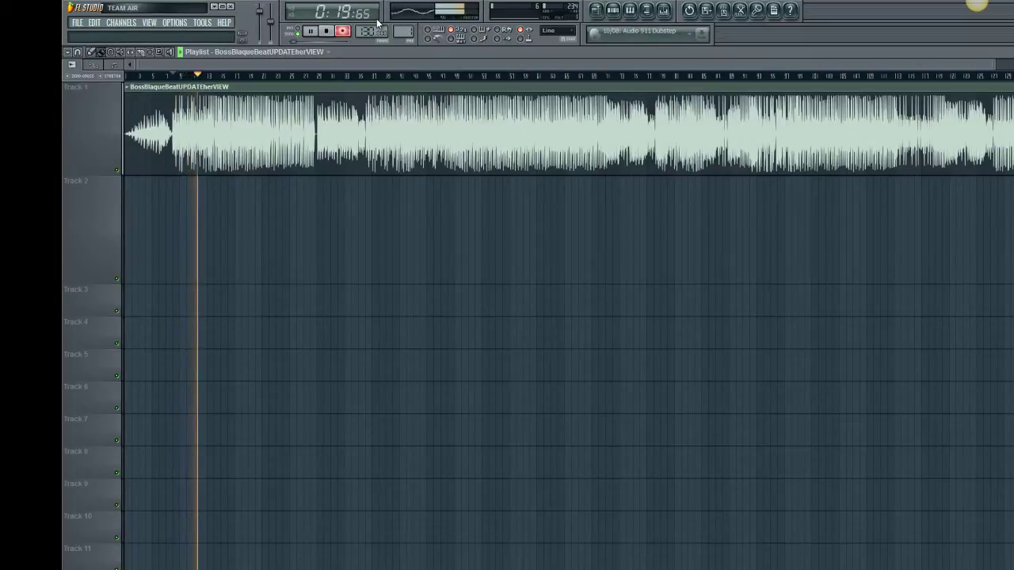
key(space)
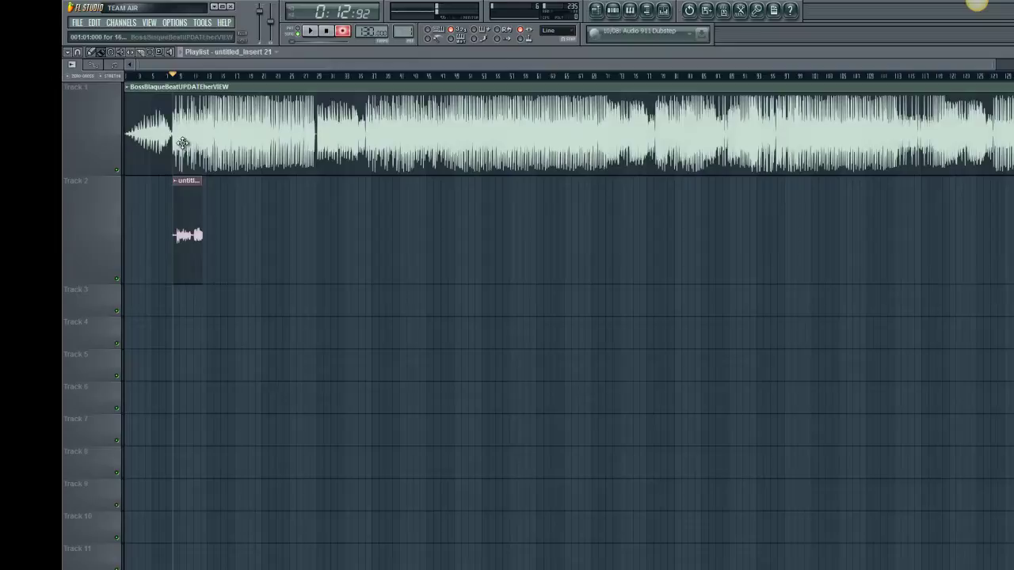
Show the mixer again and display the recording filter menu with Audio still checked
click(651, 12)
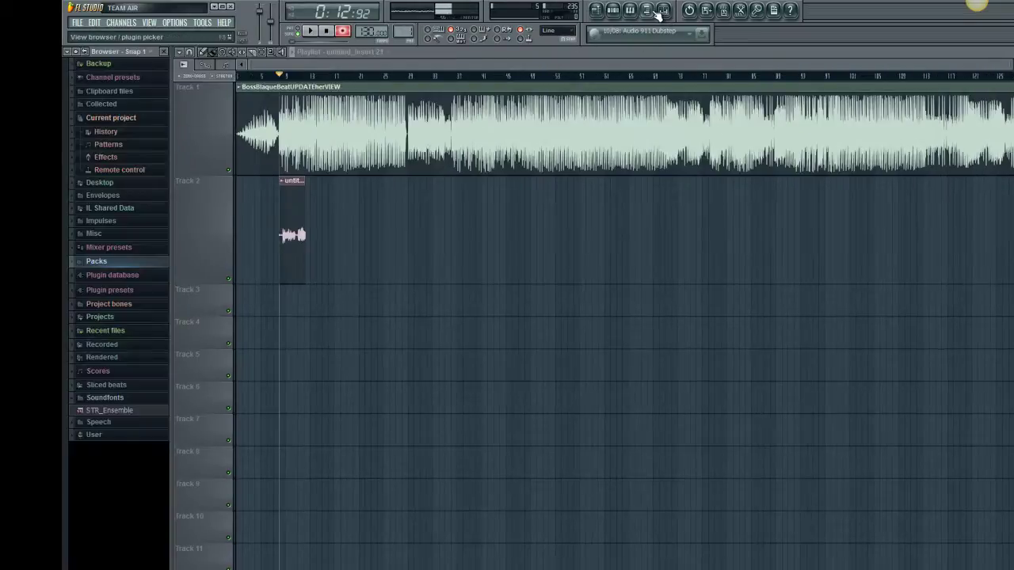
click(651, 12)
click(666, 11)
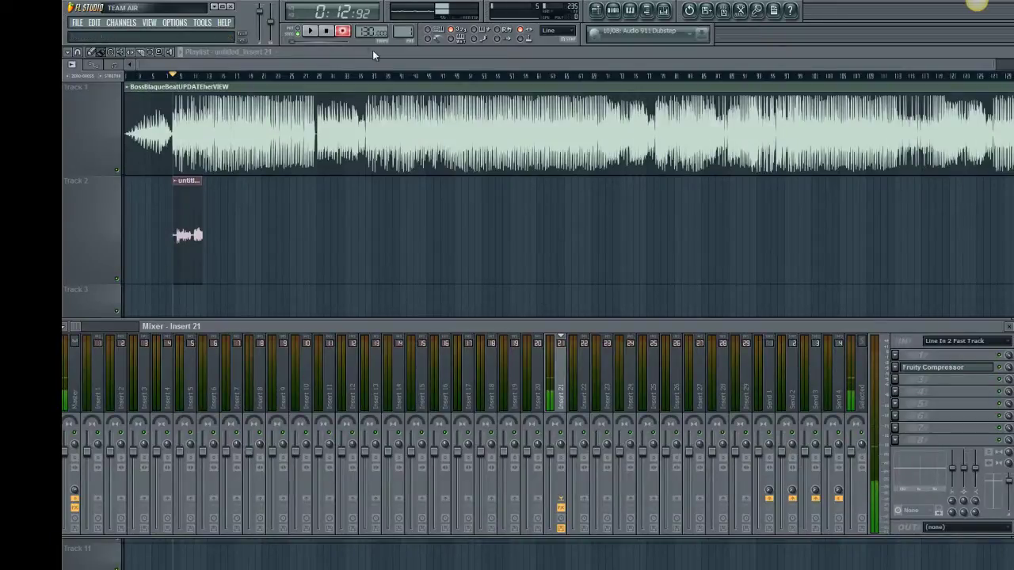
right_click(343, 31)
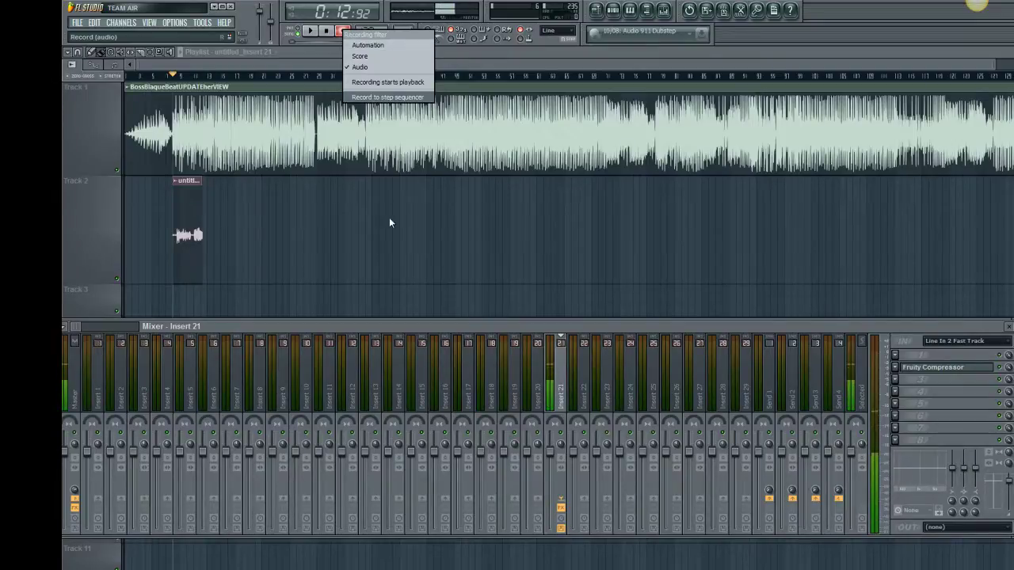
Swap the recording filter from Audio to Automation and bring the mixer back at Insert 21
click(553, 57)
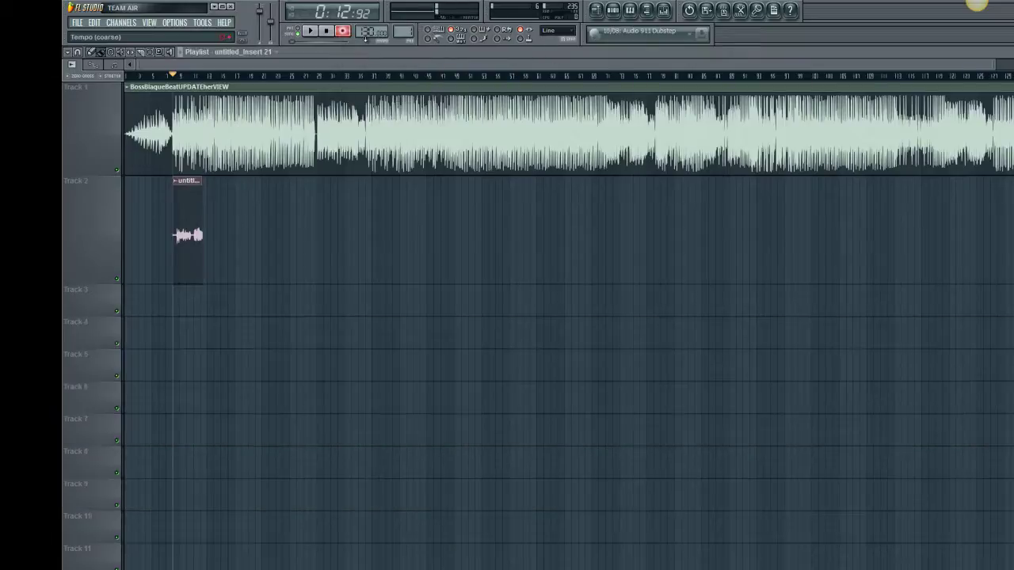
right_click(347, 37)
click(377, 74)
right_click(342, 32)
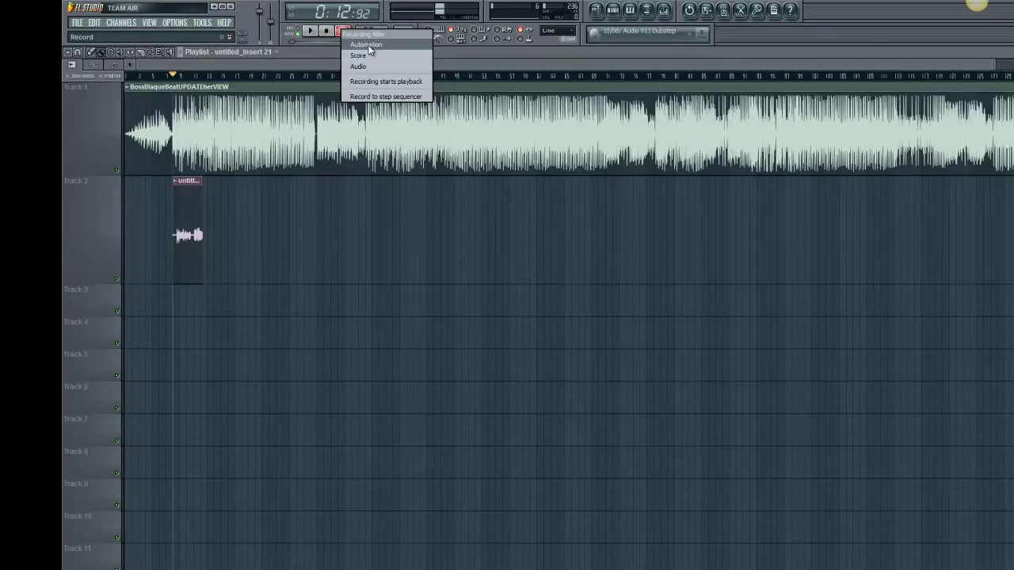
click(368, 46)
right_click(344, 32)
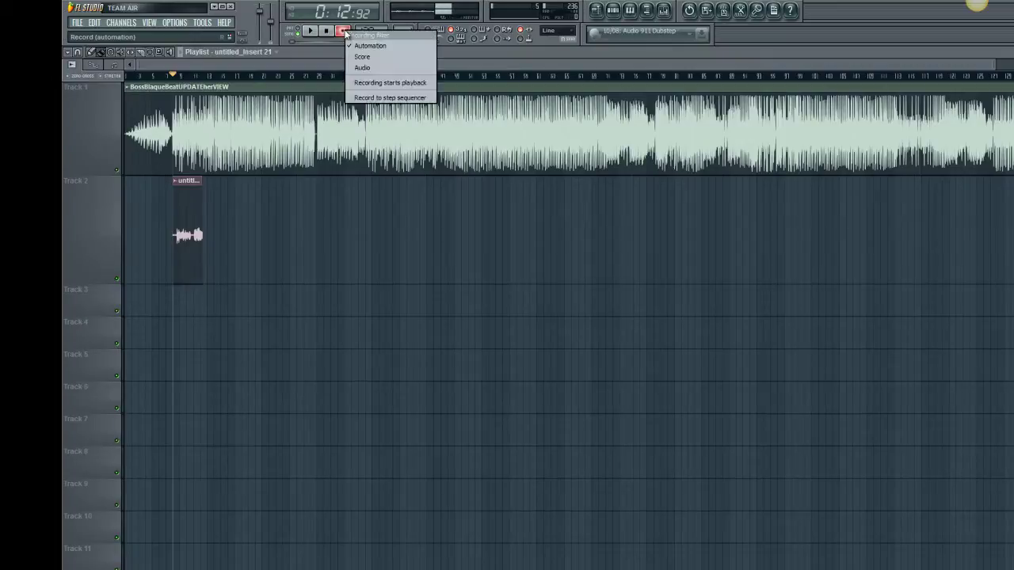
click(495, 57)
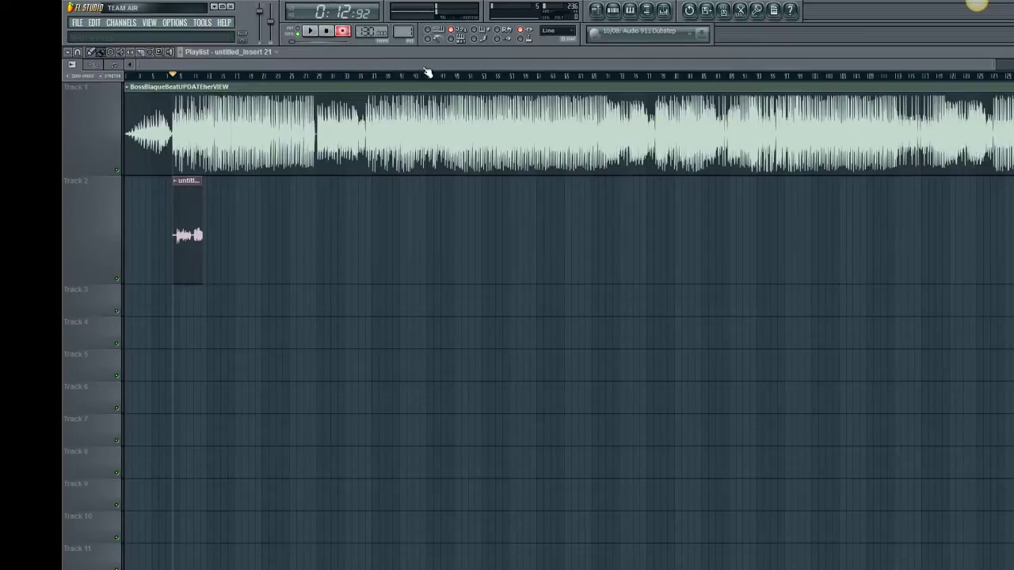
click(674, 12)
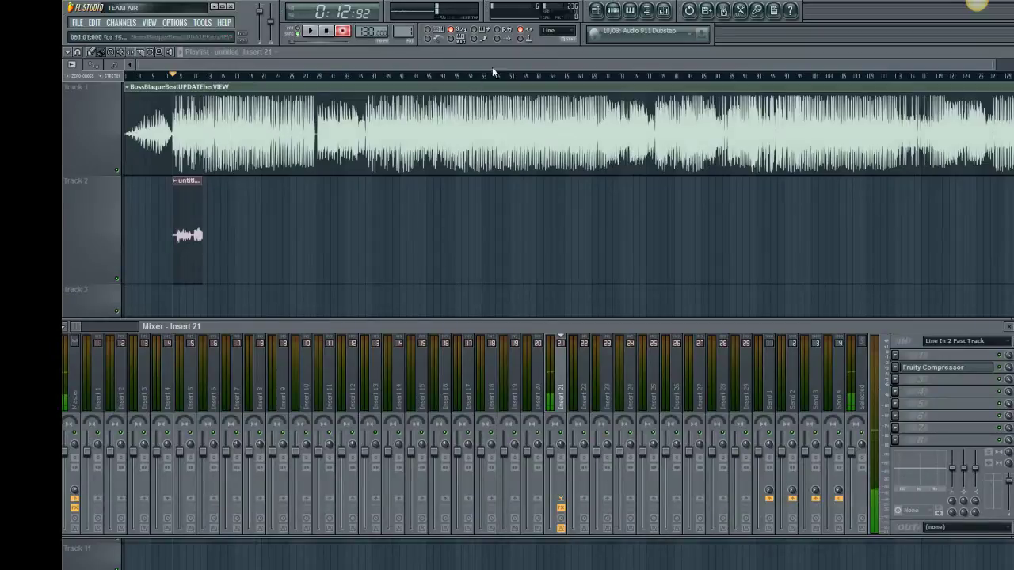
Hide the mixer with F9, leaving the beat on Track 1 and the take on Track 2 visible
key(F9)
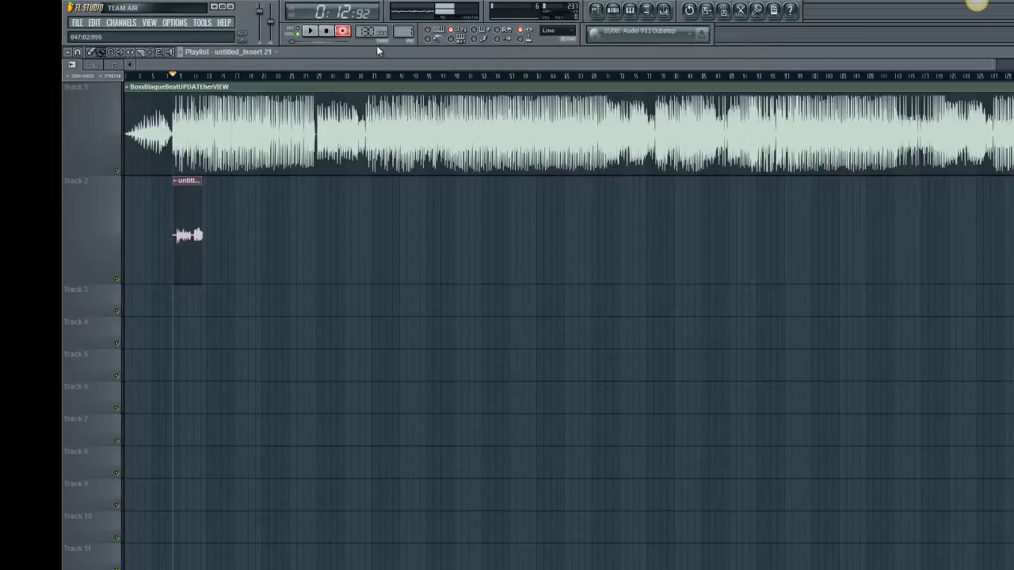
In the Record button's recording filter, check Audio and uncheck Automation
right_click(342, 31)
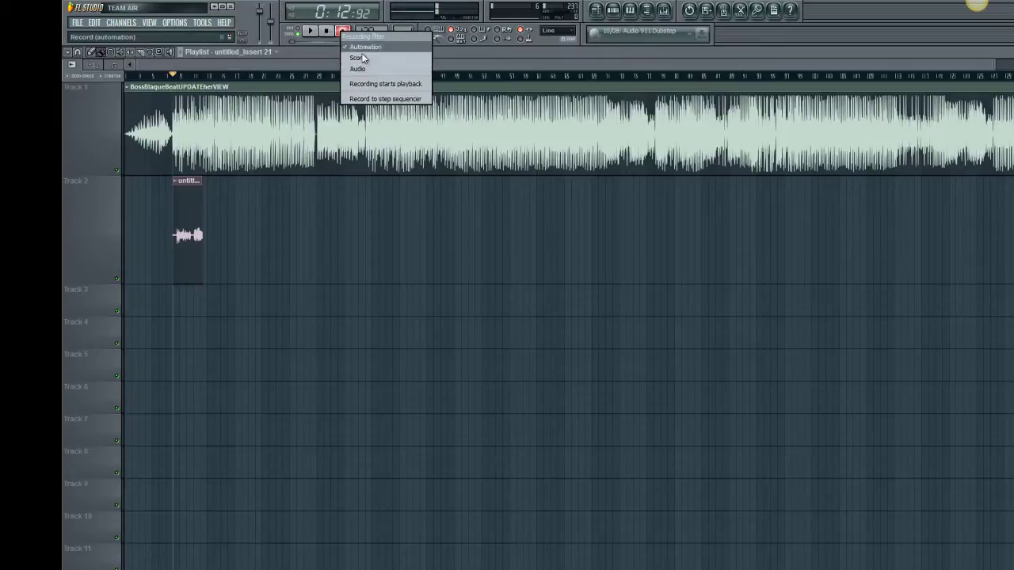
click(365, 69)
right_click(344, 32)
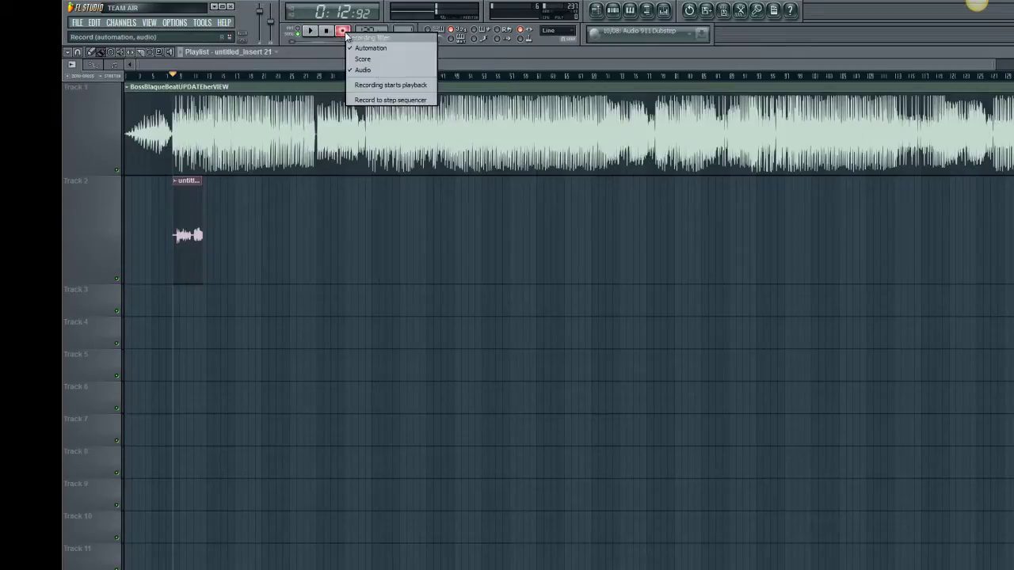
click(479, 58)
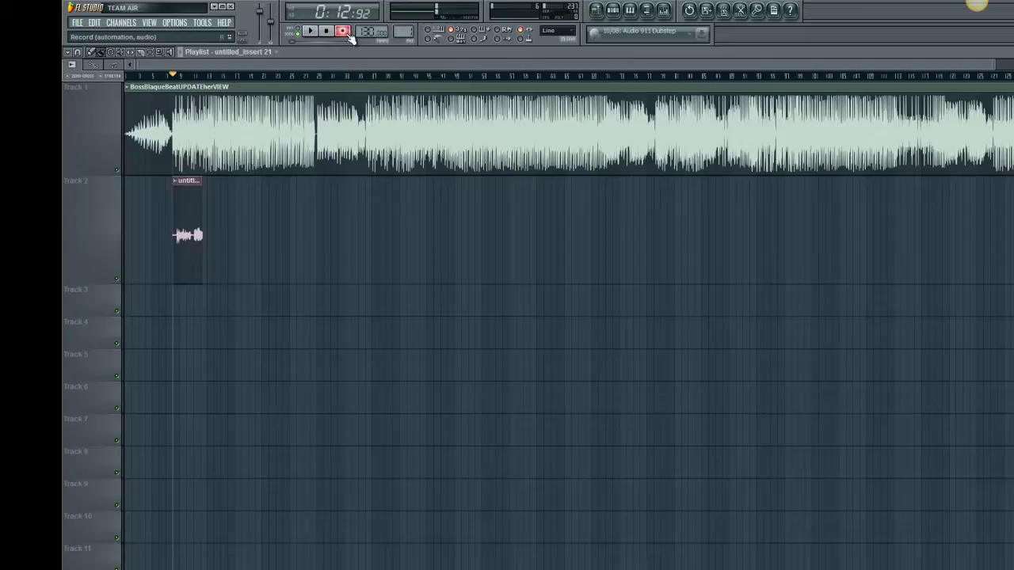
right_click(347, 35)
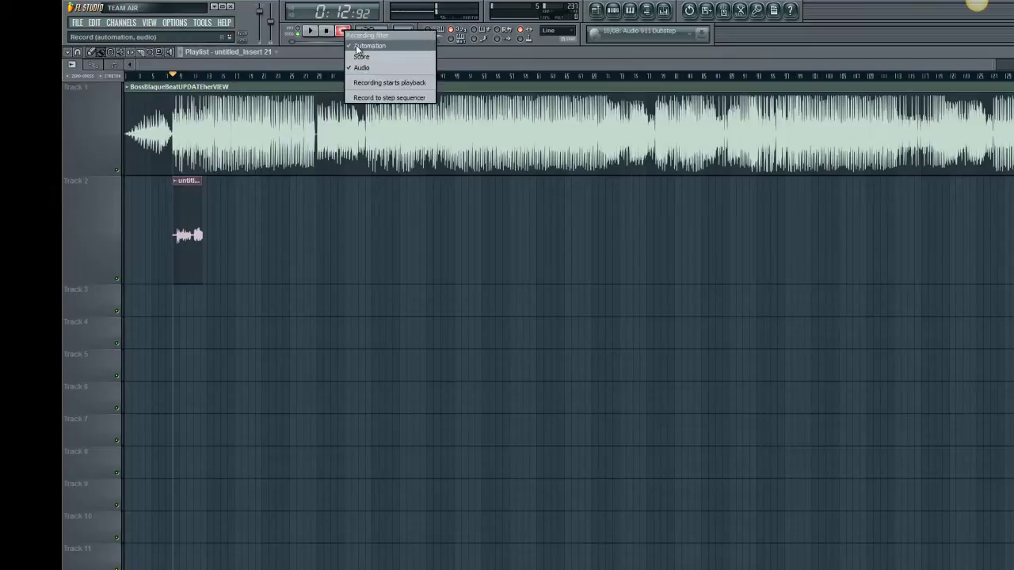
click(354, 44)
right_click(346, 32)
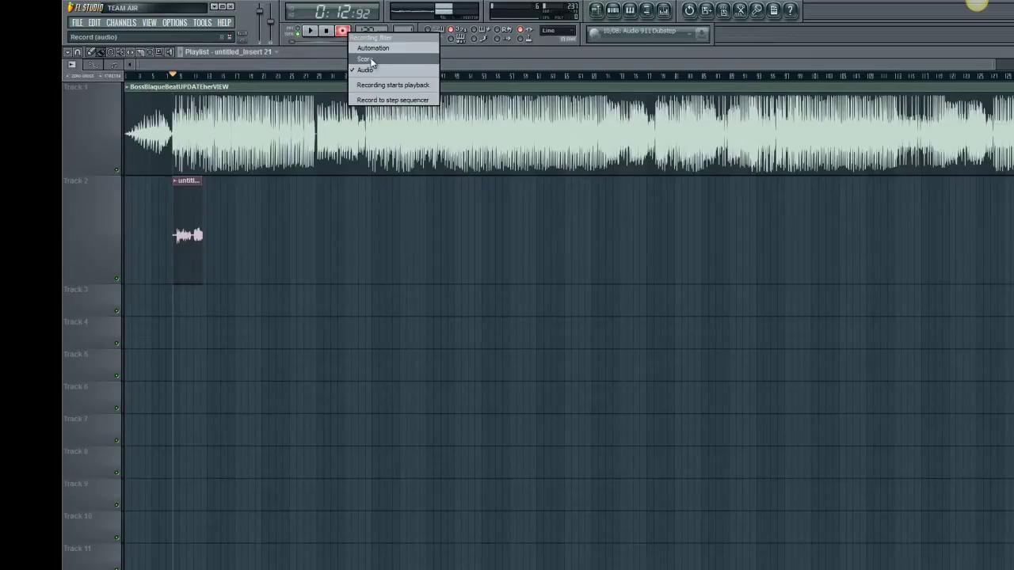
Center the step sequencer with its filter on All and open the Kick channel's settings
click(627, 11)
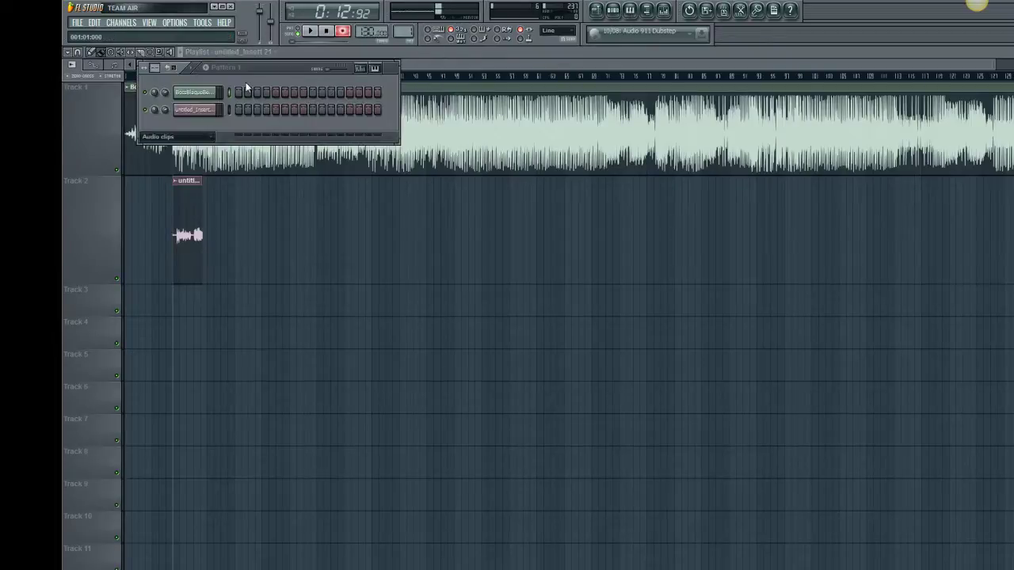
drag(269, 64, 475, 236)
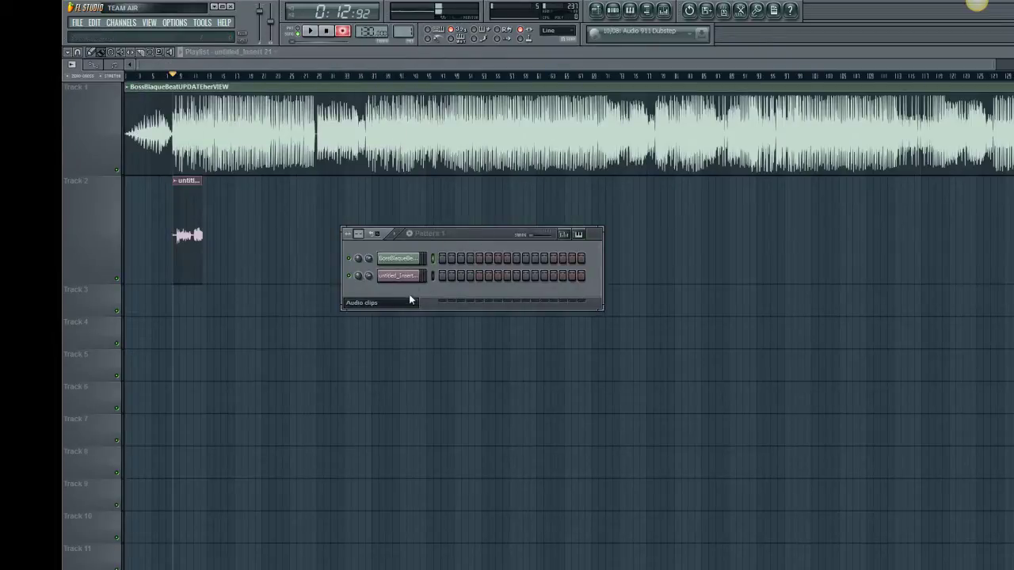
click(409, 304)
click(386, 315)
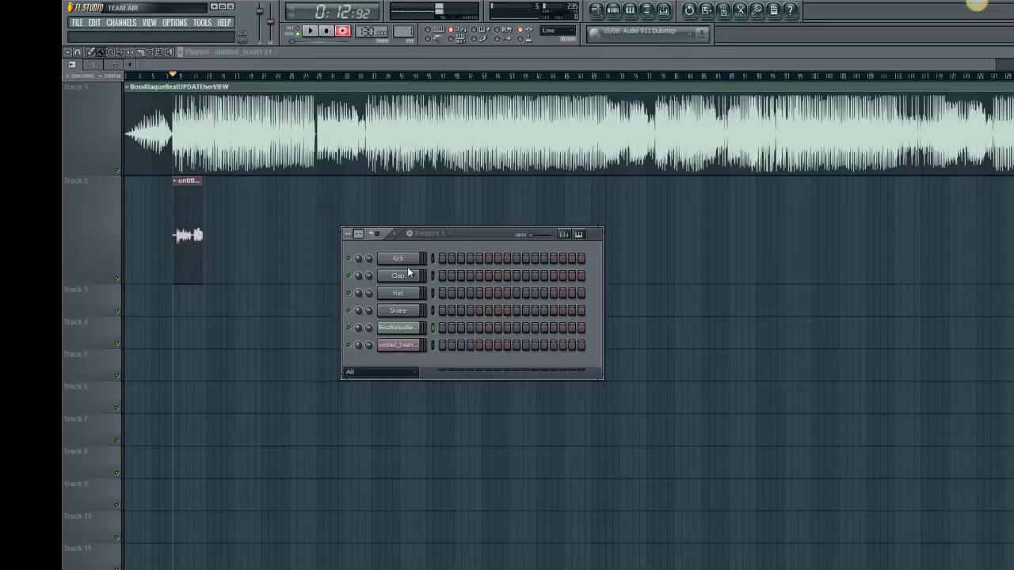
click(402, 260)
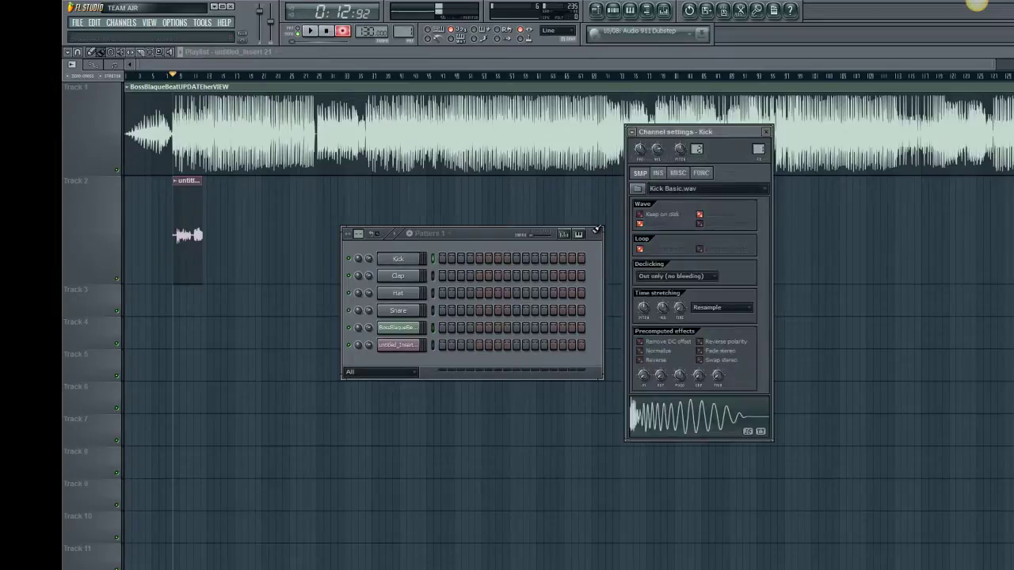
Bring the playlist to the front and switch the recording filter to Score on, Audio off
click(550, 54)
right_click(342, 31)
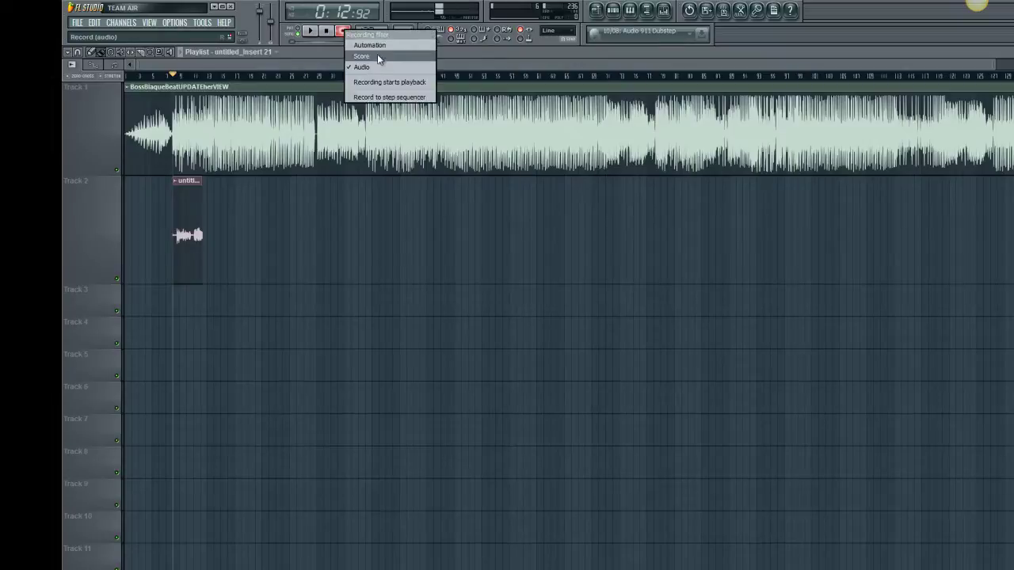
click(362, 58)
right_click(341, 33)
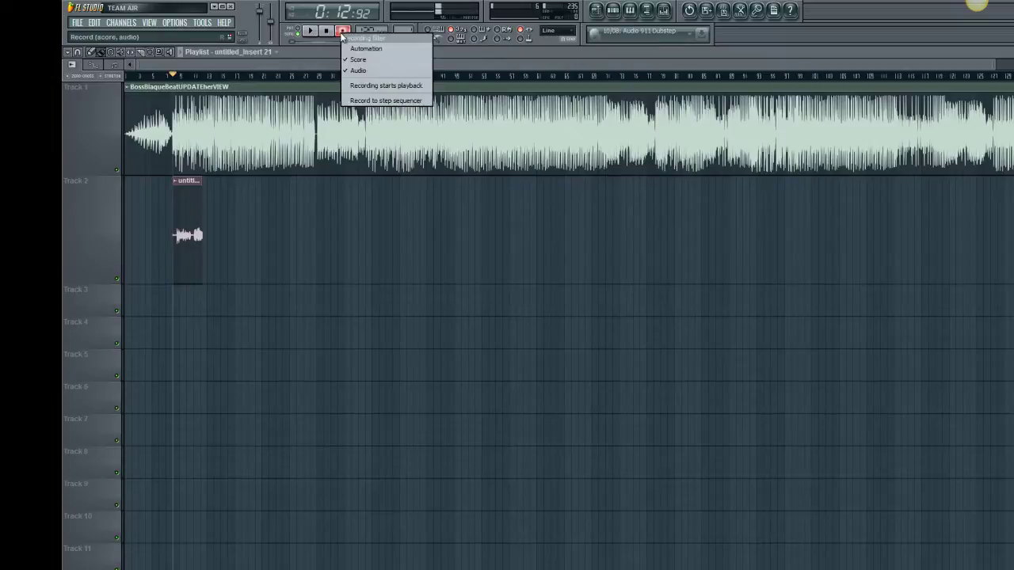
click(361, 72)
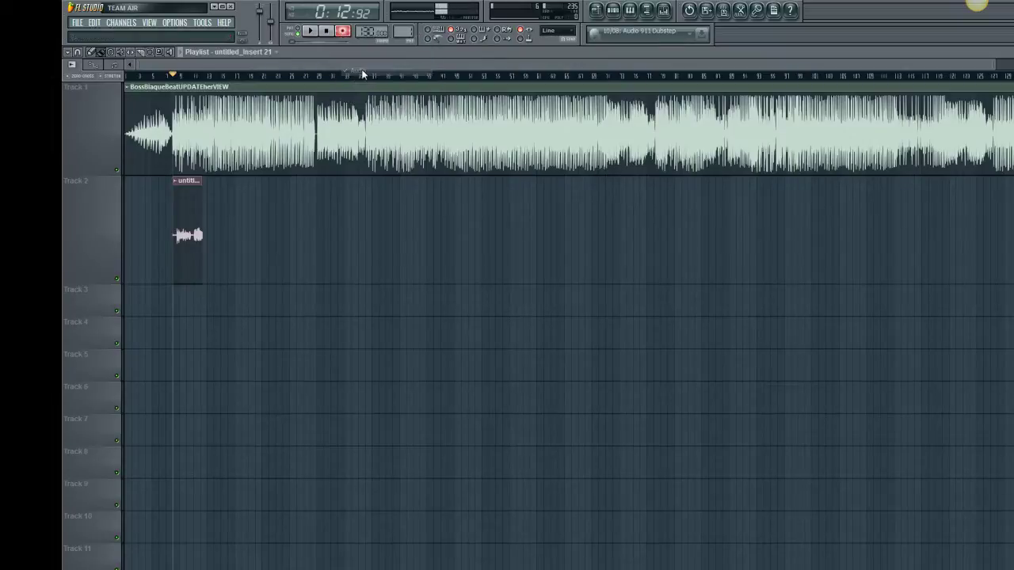
right_click(342, 32)
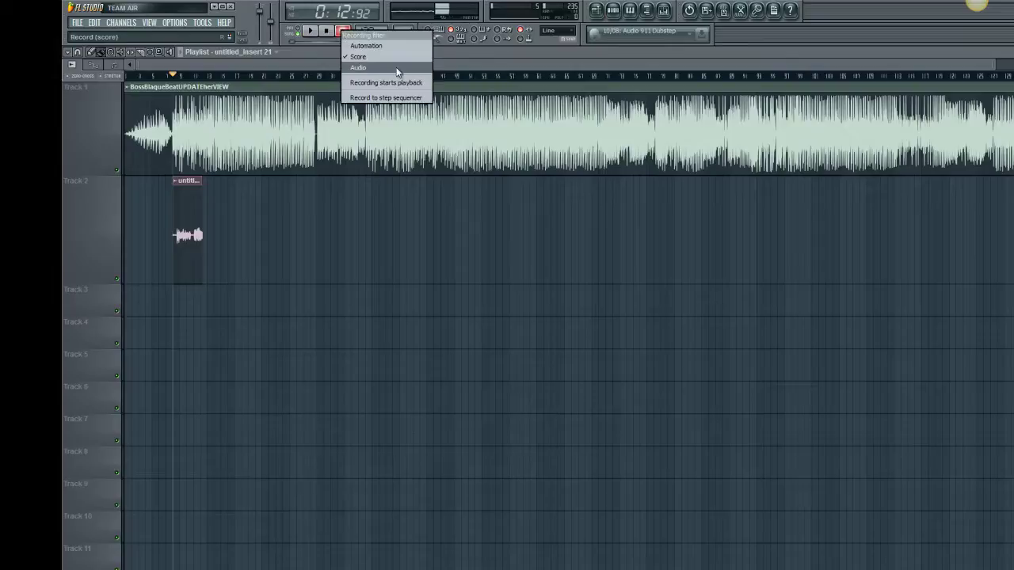
Turn Audio recording back on in the recording filter
click(494, 49)
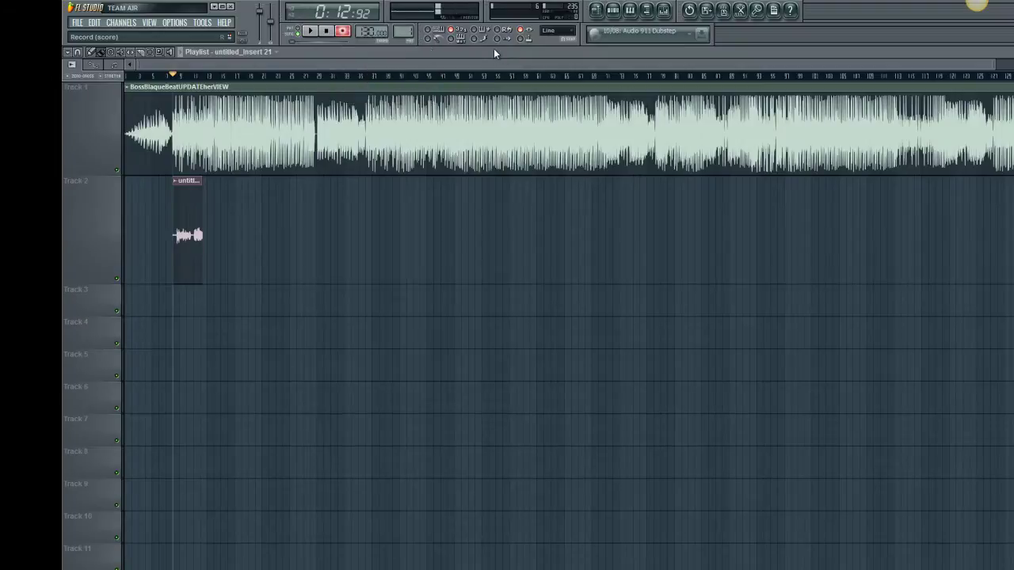
right_click(344, 32)
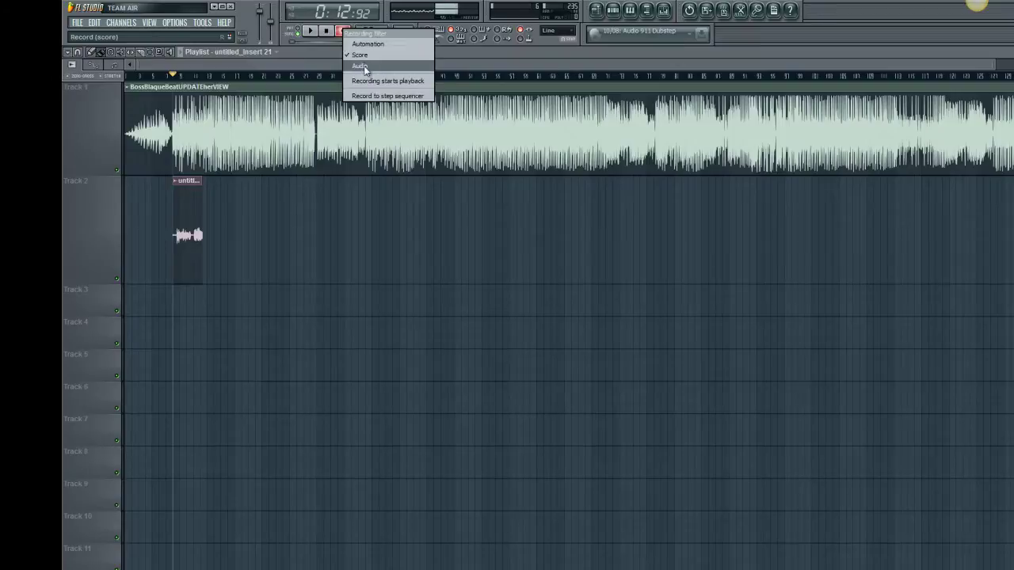
click(362, 65)
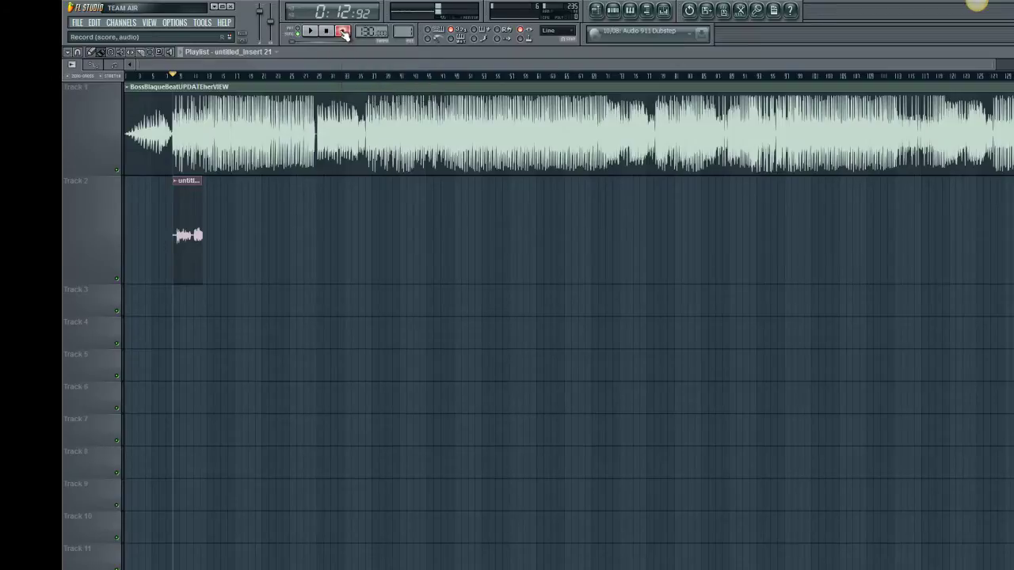
right_click(341, 33)
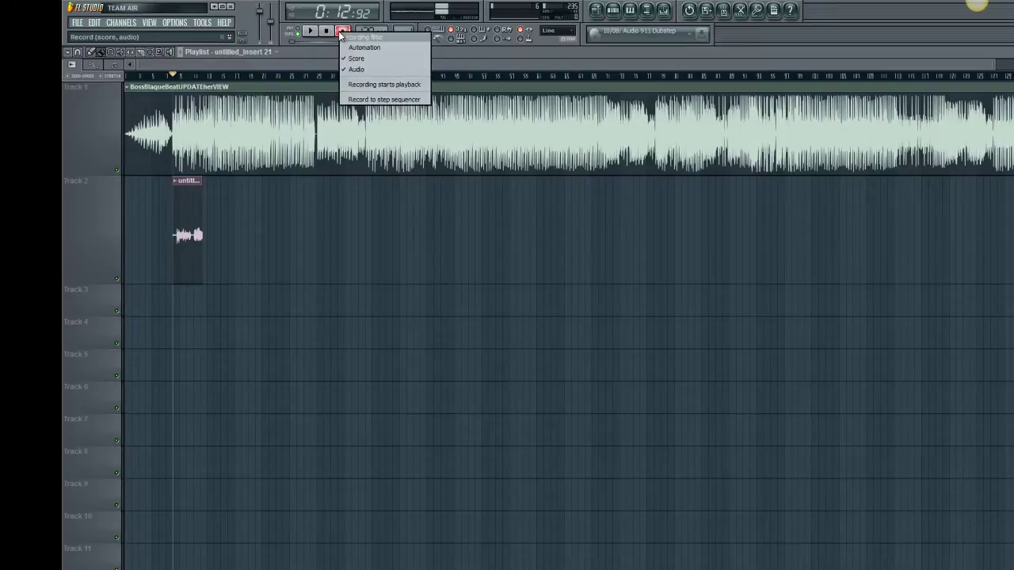
click(506, 54)
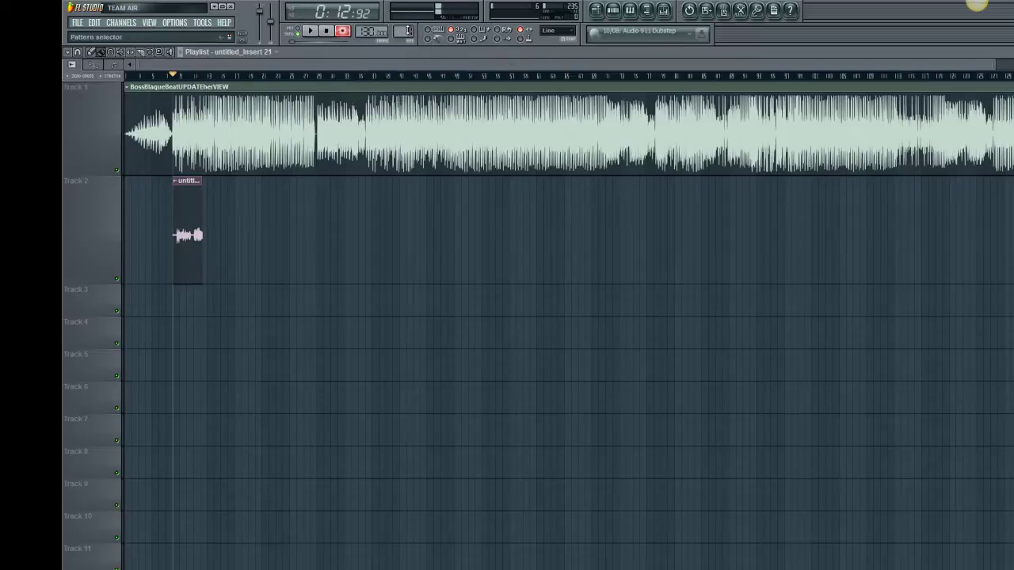
Uncheck Score so only Audio remains checked, then confirm the recording filter settings
right_click(346, 33)
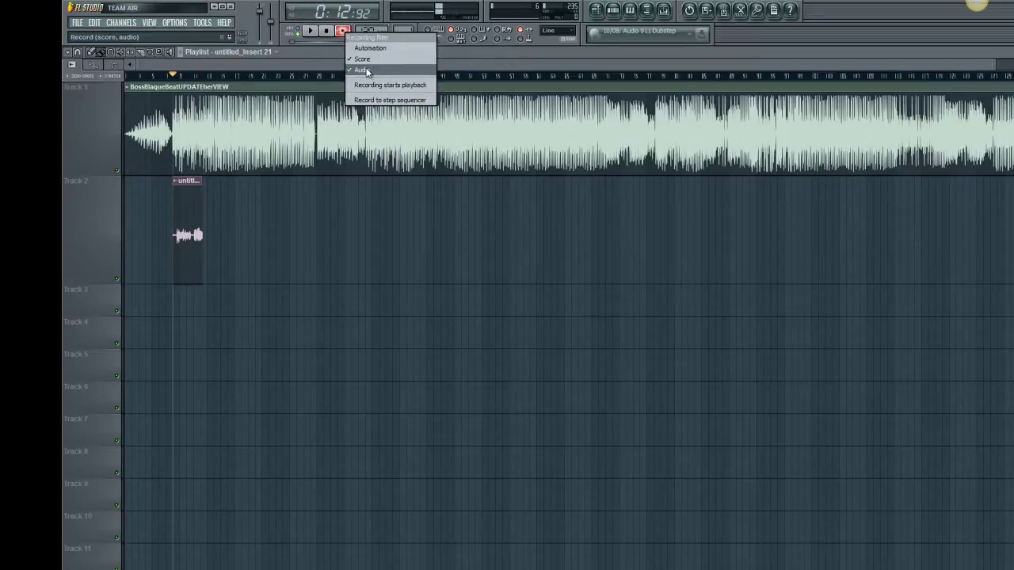
click(367, 72)
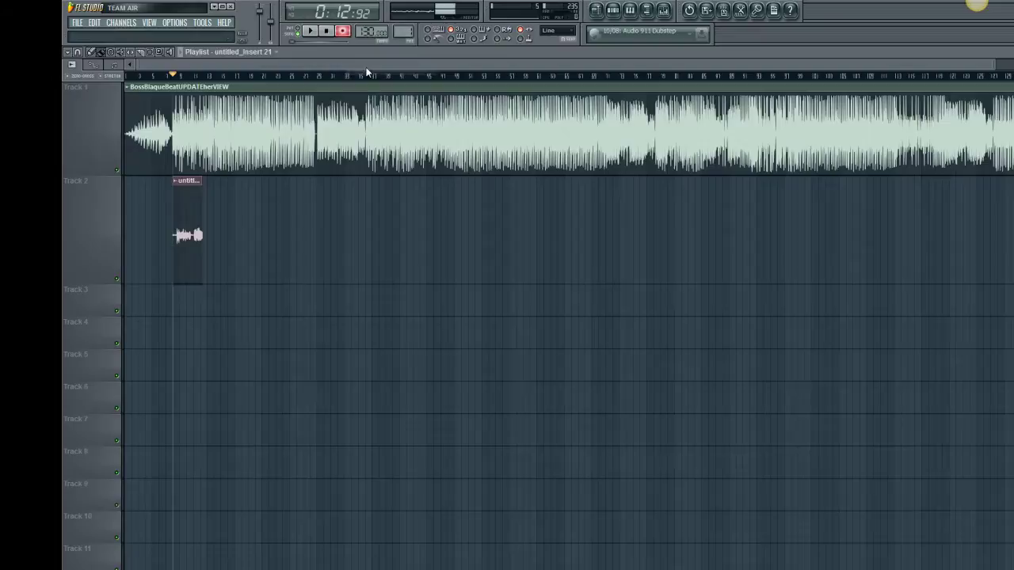
right_click(346, 34)
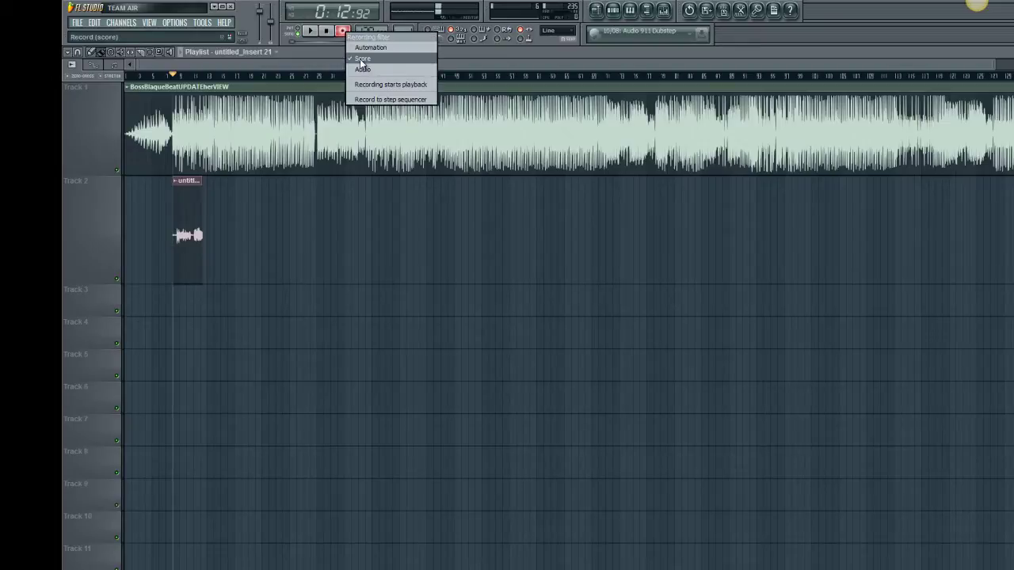
click(360, 59)
right_click(342, 32)
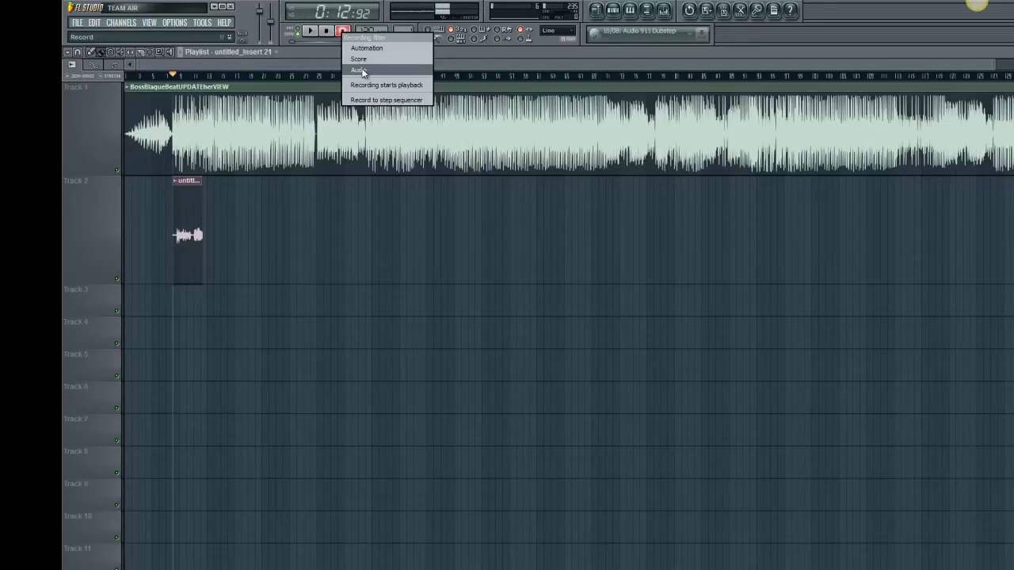
click(374, 70)
right_click(342, 31)
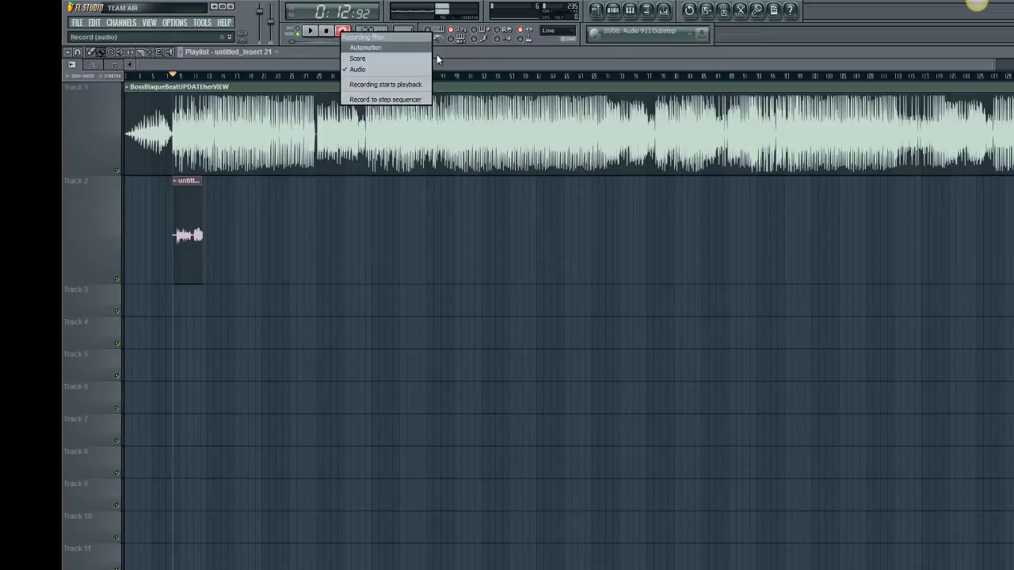
click(490, 59)
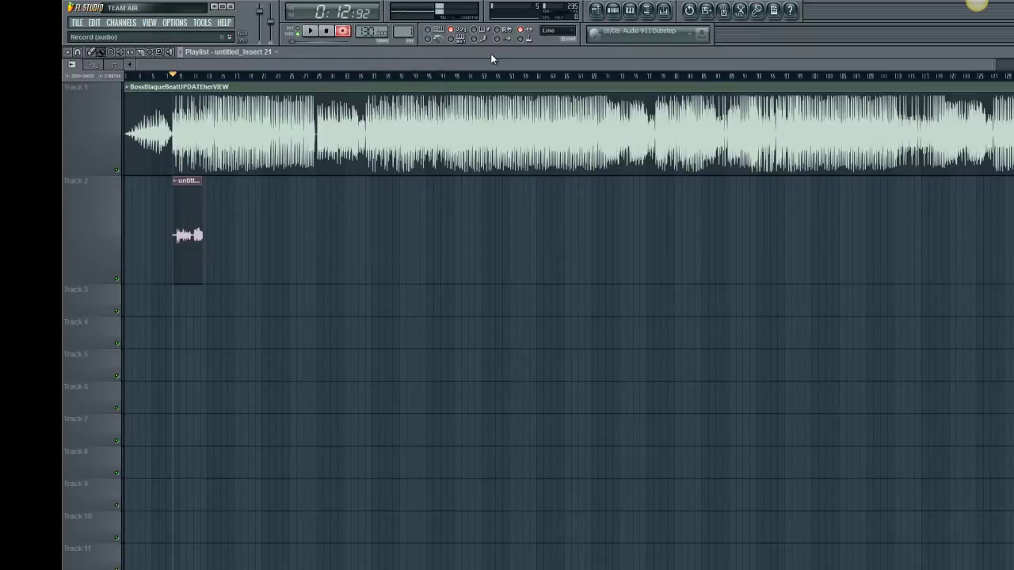
right_click(344, 34)
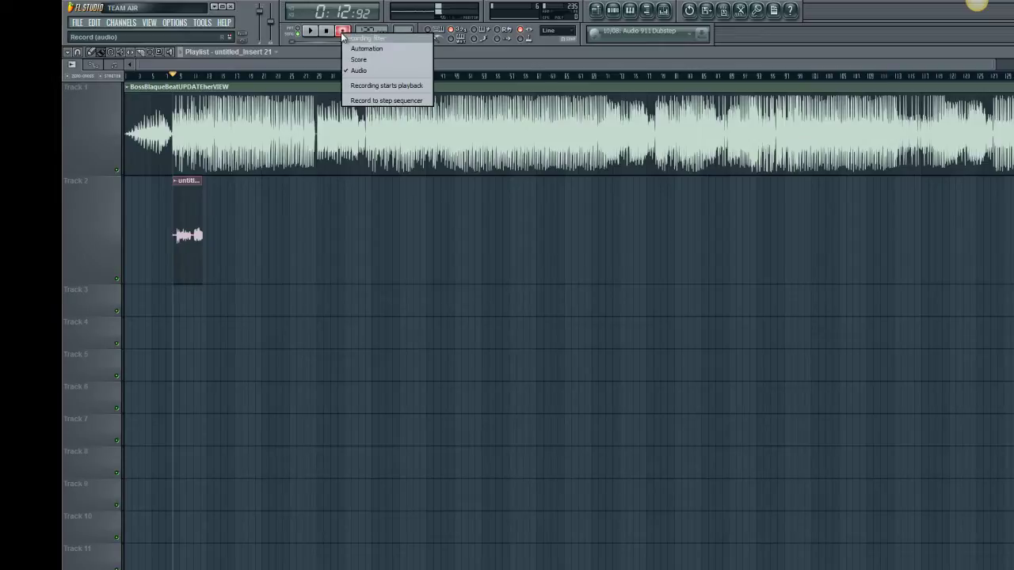
click(488, 56)
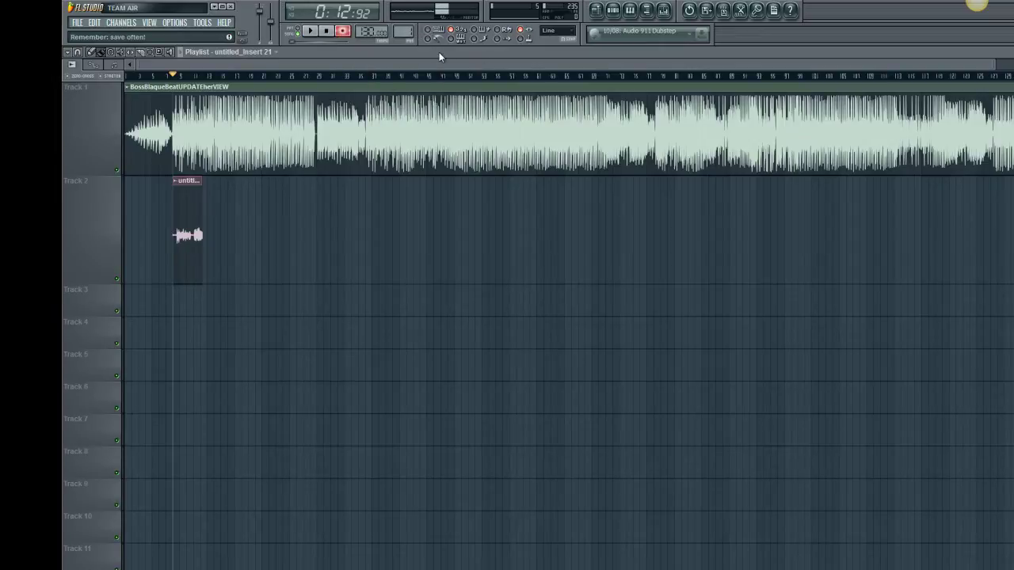